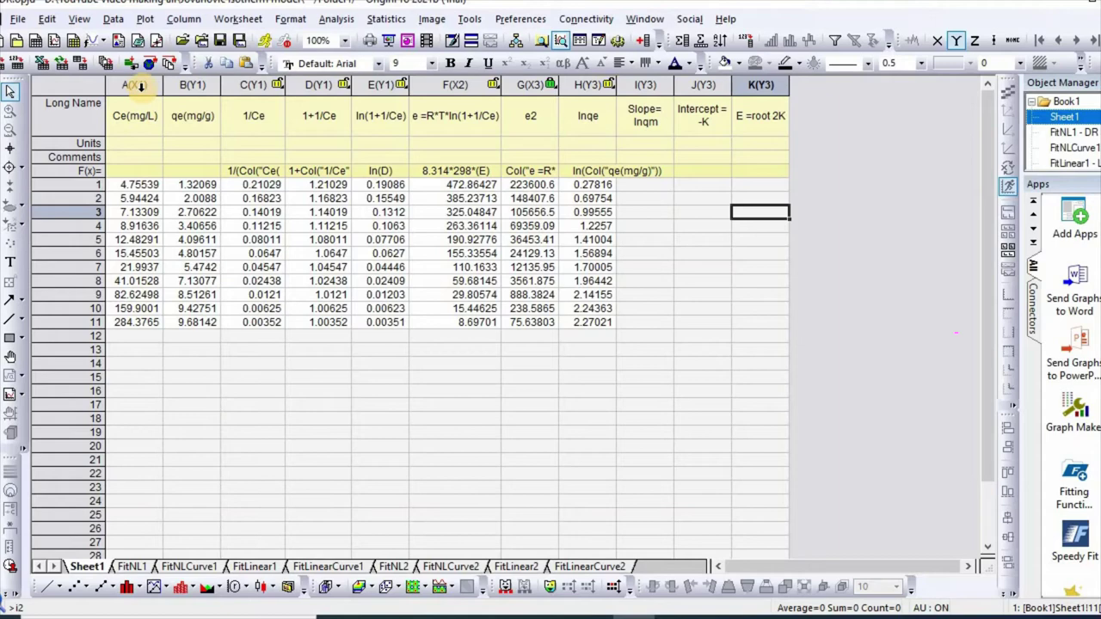
- Check the formula behind the 1/Ce column, leaving it unchanged
{"action": "left_click_drag", "start_coordinate": [140, 86], "coordinate": [191, 87]}
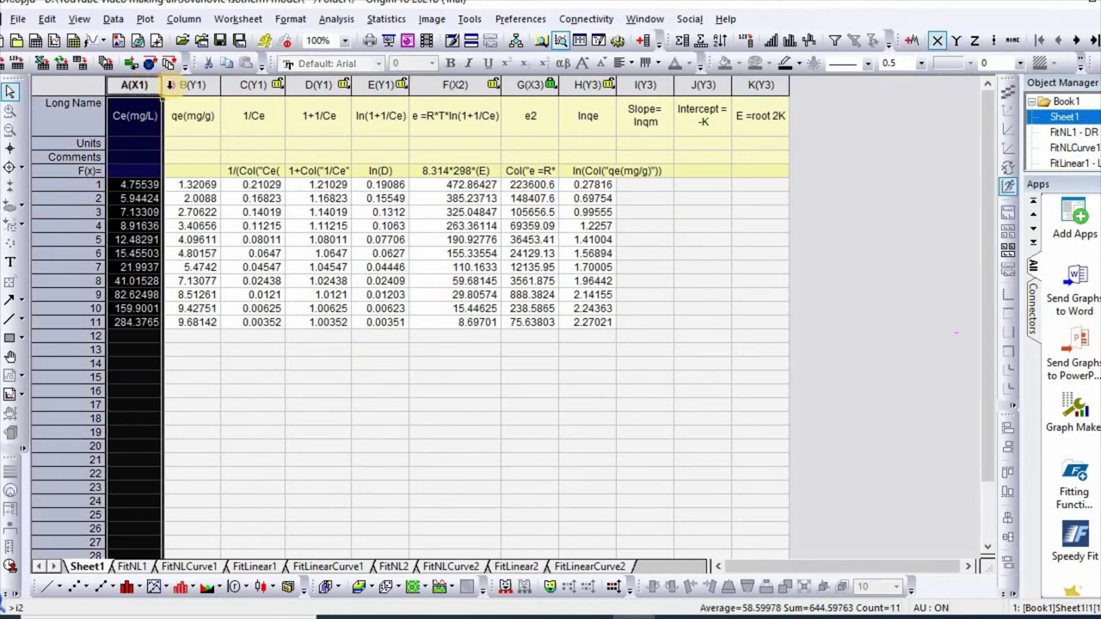
{"action": "left_click", "coordinate": [131, 132]}
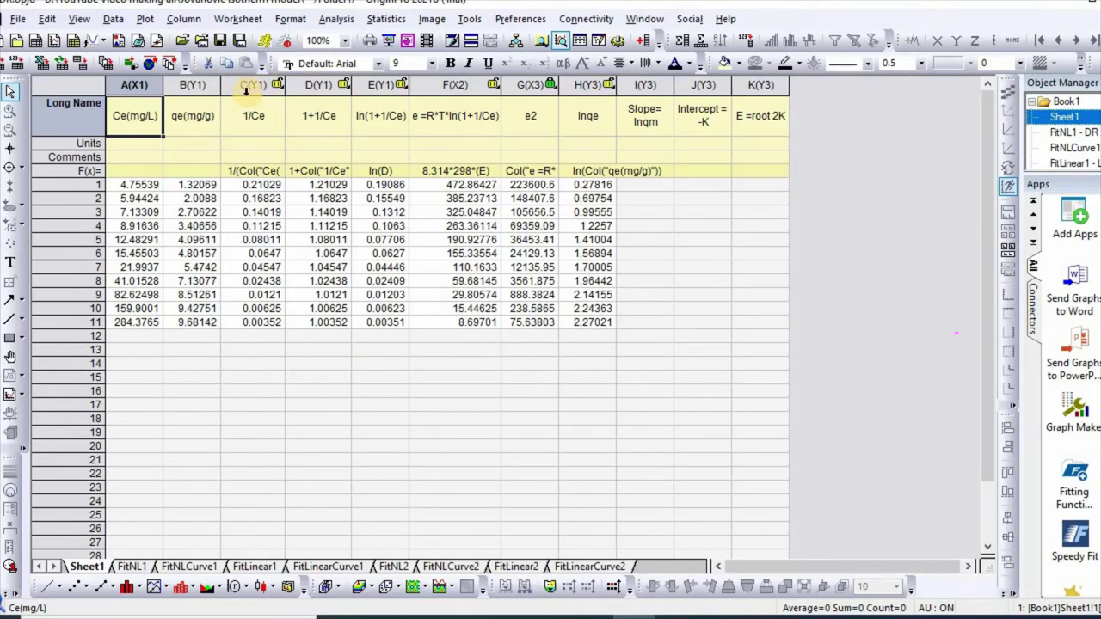
{"action": "left_click", "coordinate": [246, 90]}
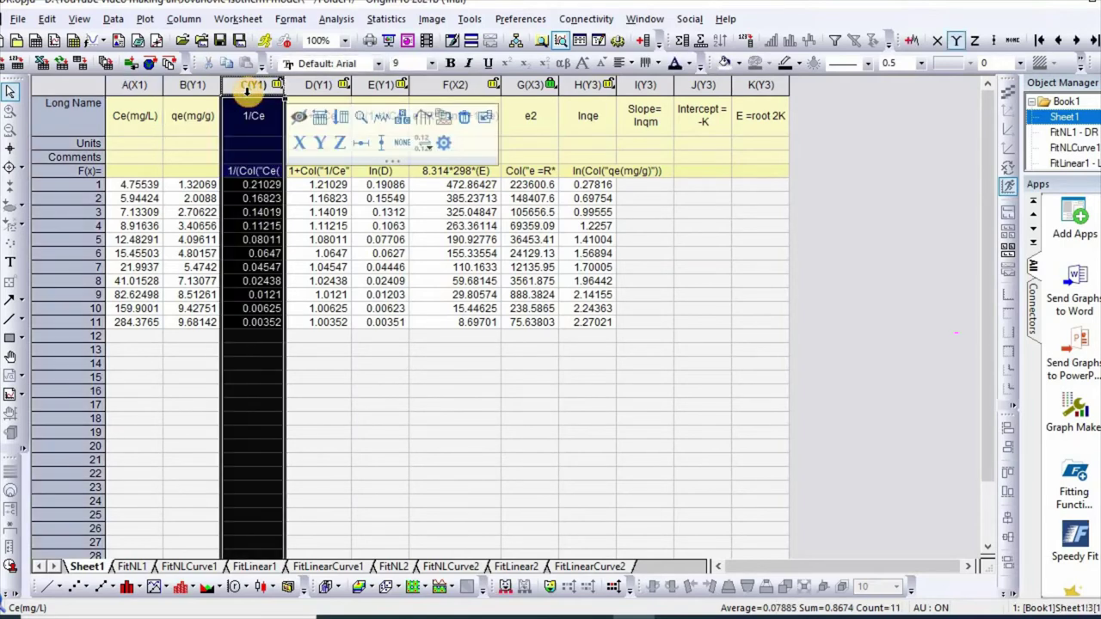
{"action": "right_click", "coordinate": [248, 95]}
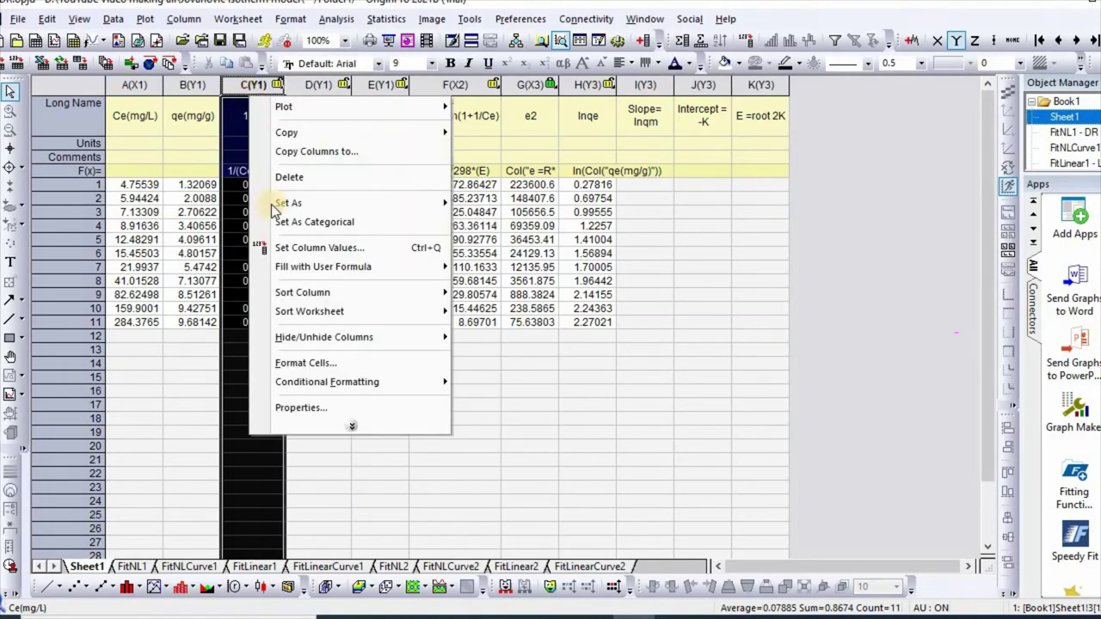
{"action": "left_click", "coordinate": [314, 247]}
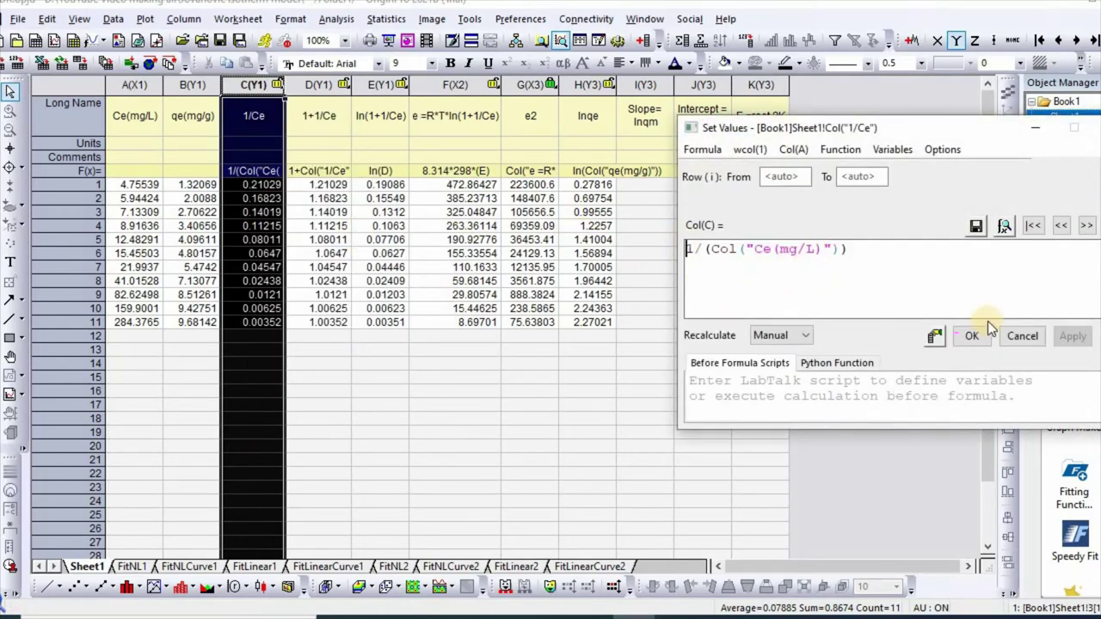
{"action": "key", "text": "Return"}
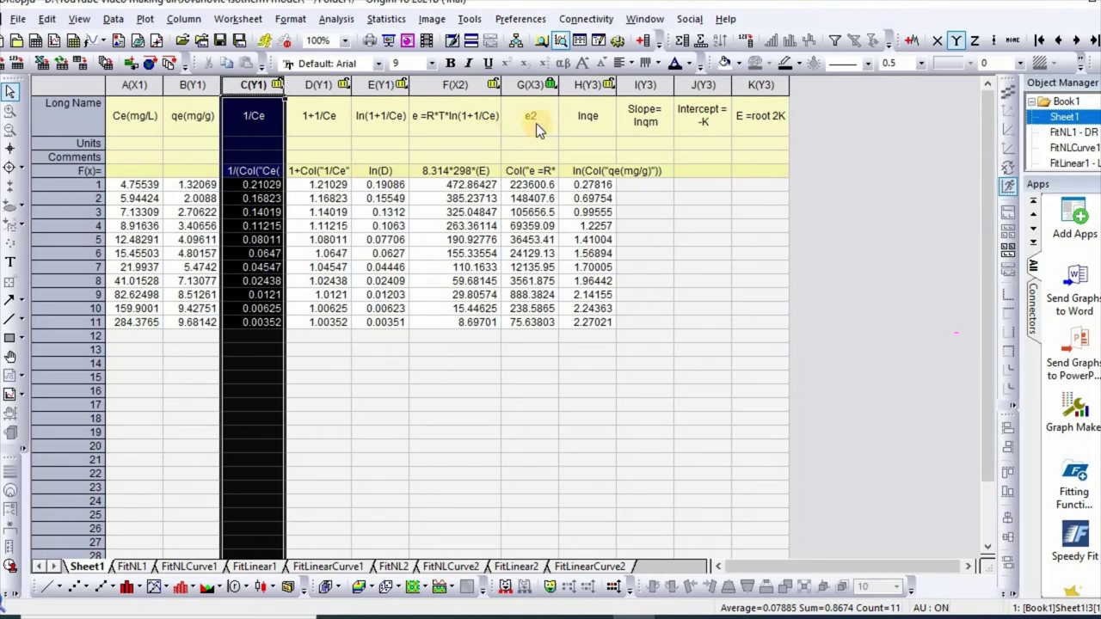
- Select e2 as X and lnqe as Y, then plot them as a scatter
{"action": "left_click", "coordinate": [580, 130]}
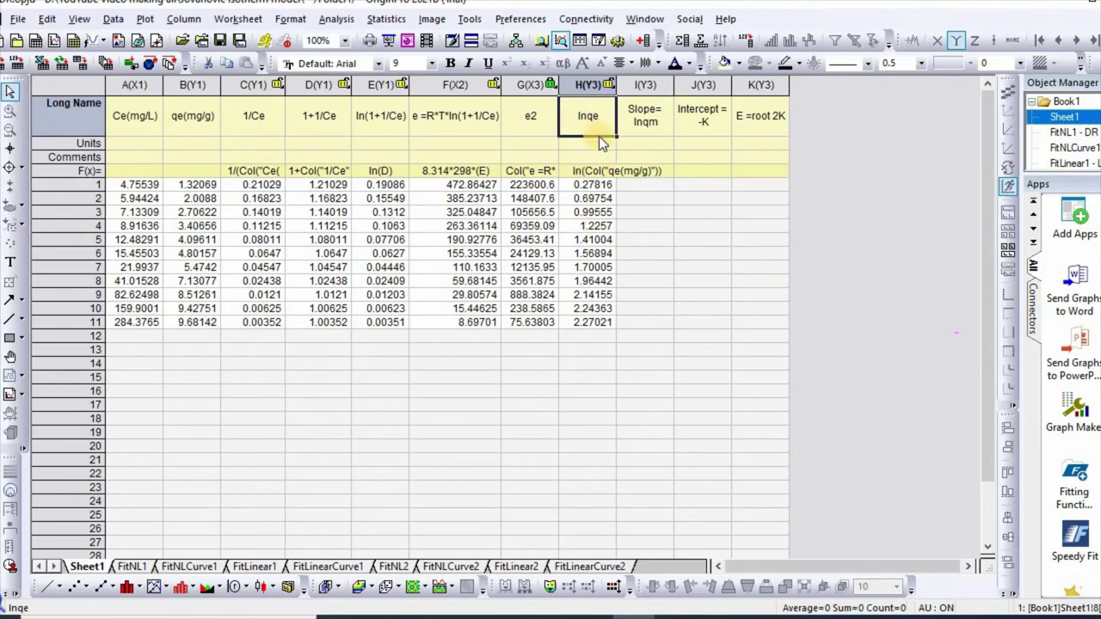
{"action": "left_click", "coordinate": [530, 86]}
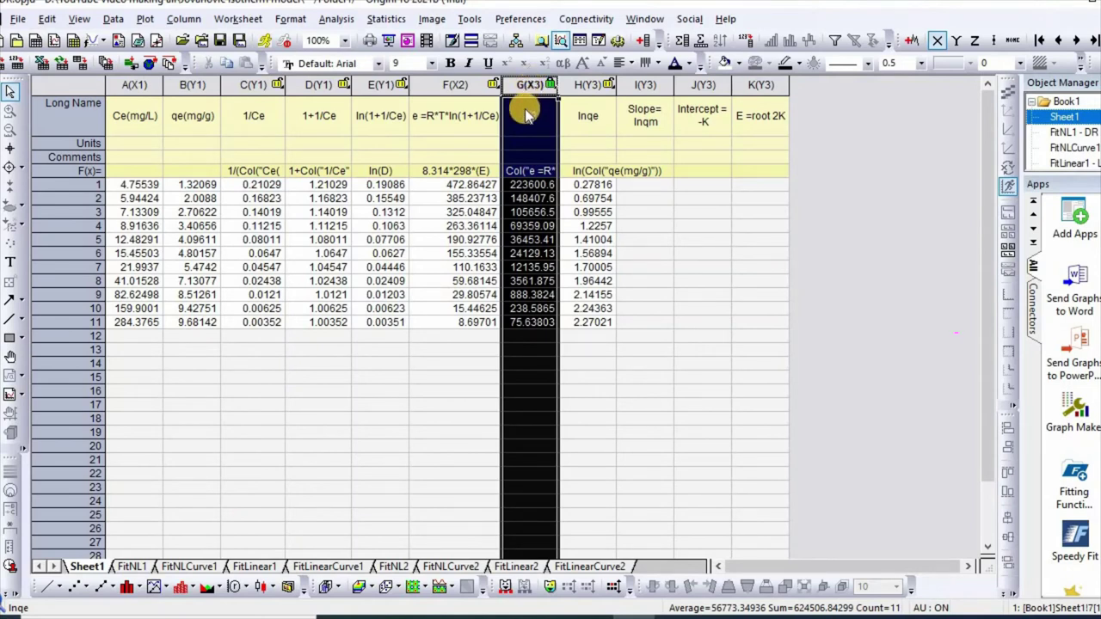
{"action": "mouse_move", "coordinate": [530, 93]}
{"action": "left_mouse_down"}
{"action": "mouse_move", "coordinate": [558, 153]}
{"action": "mouse_move", "coordinate": [593, 89]}
{"action": "left_mouse_up"}
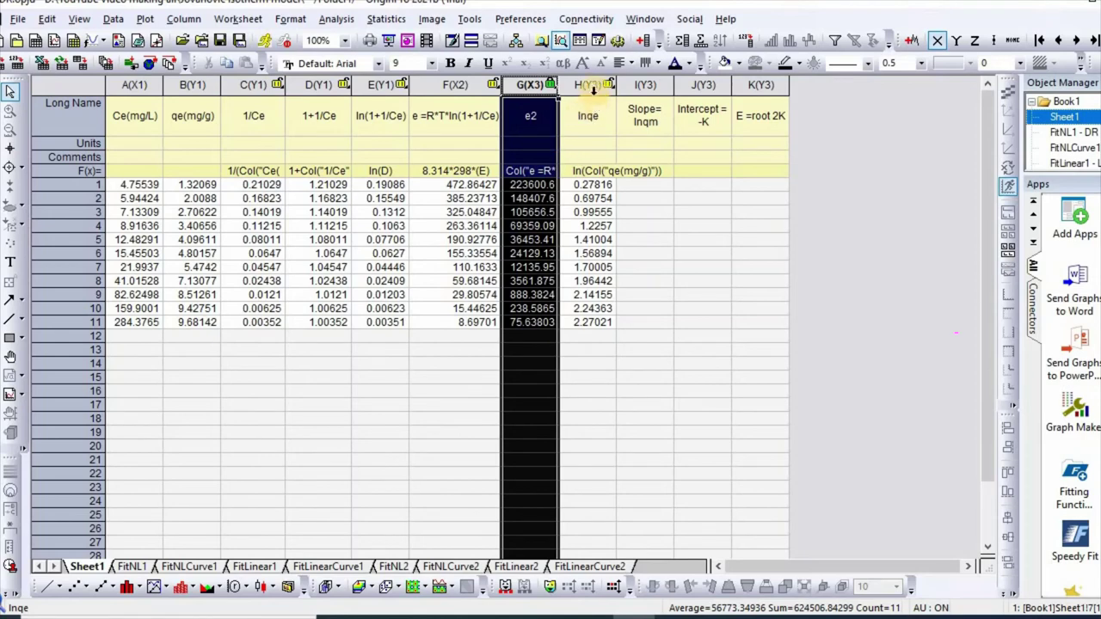
{"action": "left_click", "coordinate": [593, 89], "text": "ctrl"}
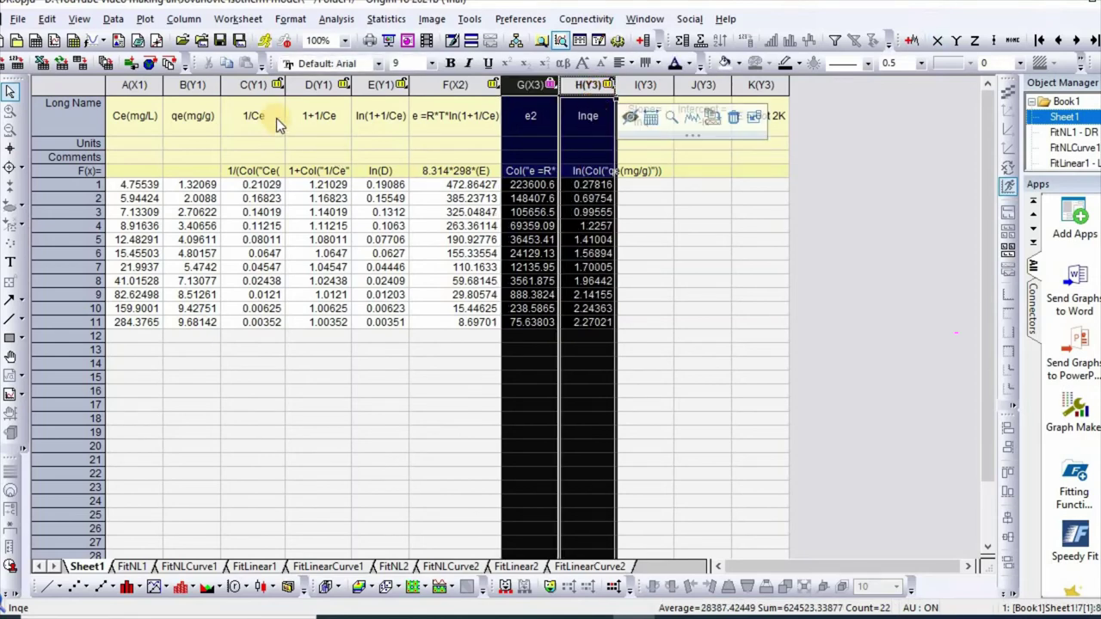
{"action": "left_click", "coordinate": [144, 18]}
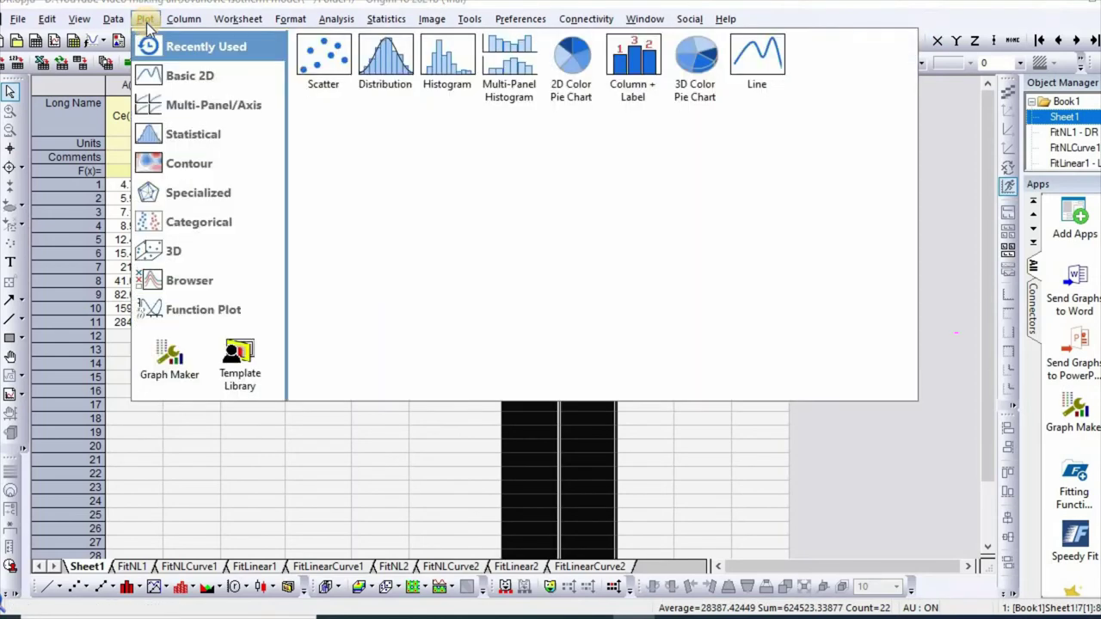
{"action": "left_click", "coordinate": [309, 61]}
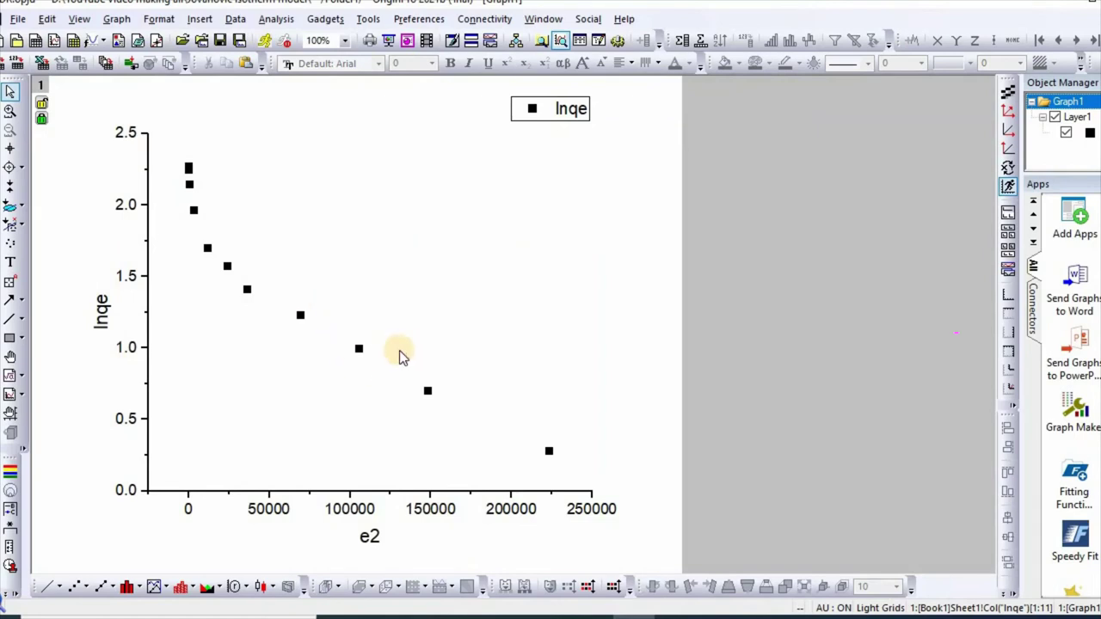
- Run a linear fit on lnqe versus e2, staying on the graph instead of the report
{"action": "left_click", "coordinate": [275, 19]}
{"action": "mouse_move", "coordinate": [294, 94]}
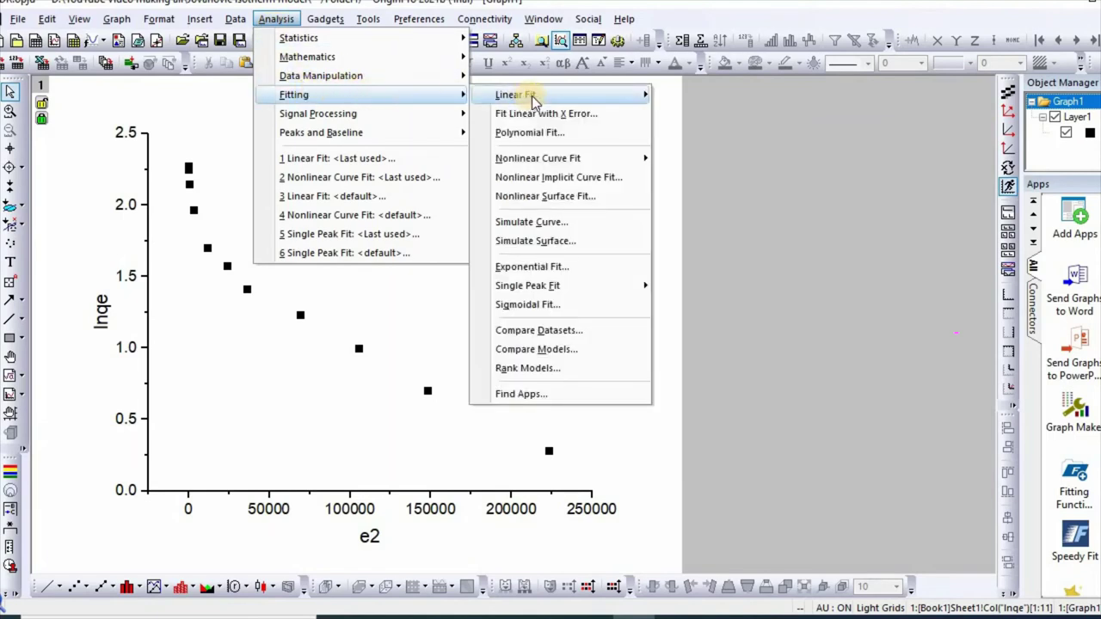
{"action": "mouse_move", "coordinate": [515, 94]}
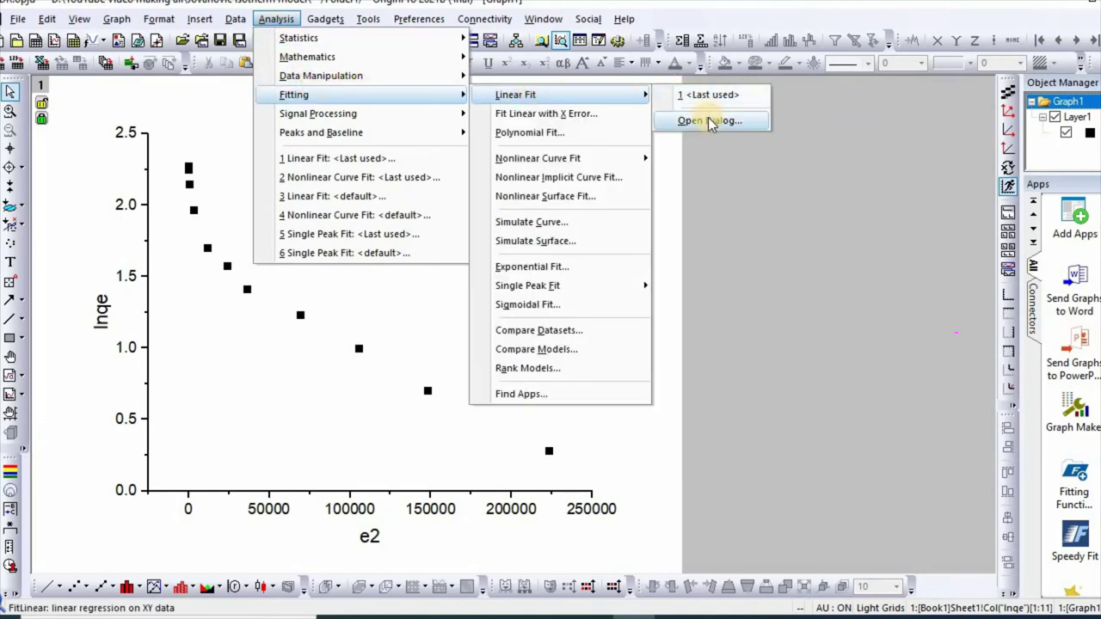
{"action": "left_click", "coordinate": [707, 119]}
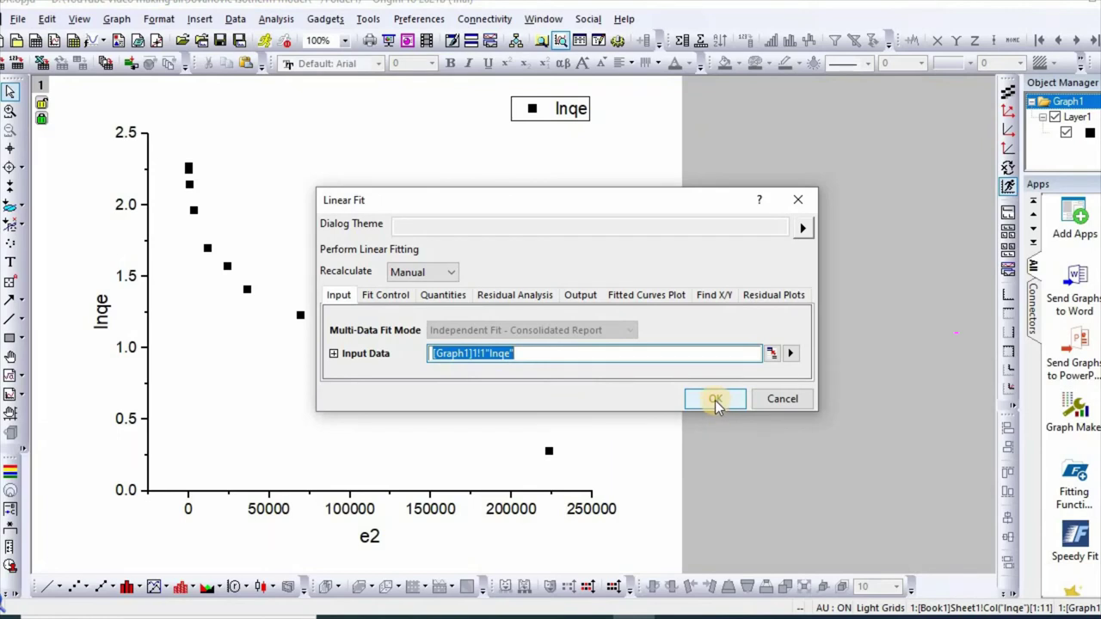
{"action": "left_click", "coordinate": [716, 401]}
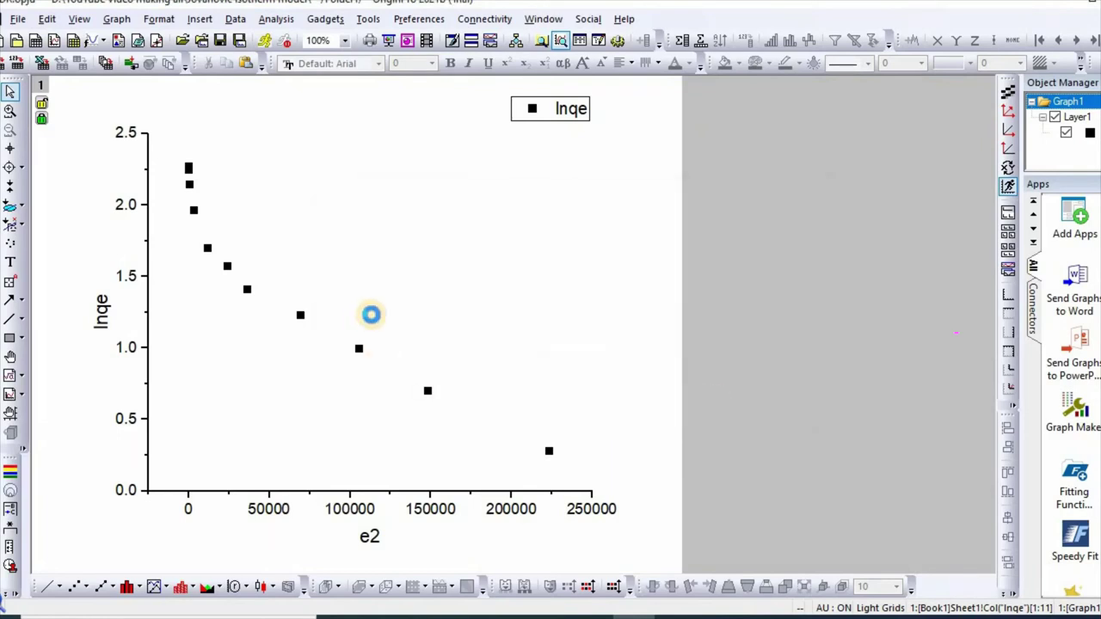
{"action": "left_click", "coordinate": [396, 349]}
{"action": "left_click", "coordinate": [545, 425]}
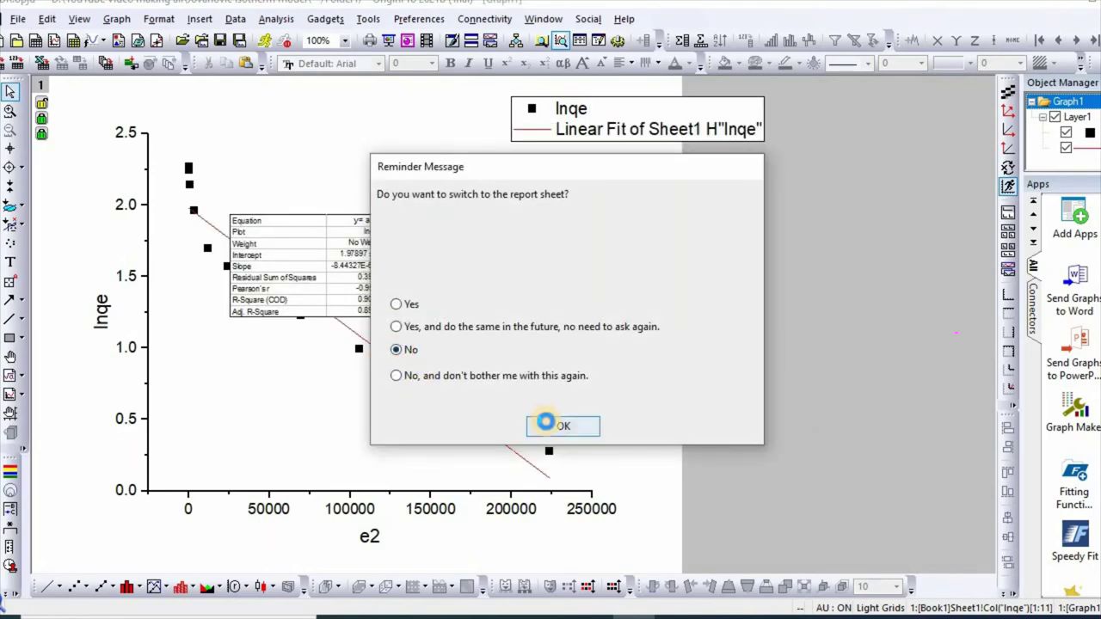
- Move the fit results table beside the points and enlarge it
{"action": "left_click", "coordinate": [399, 292]}
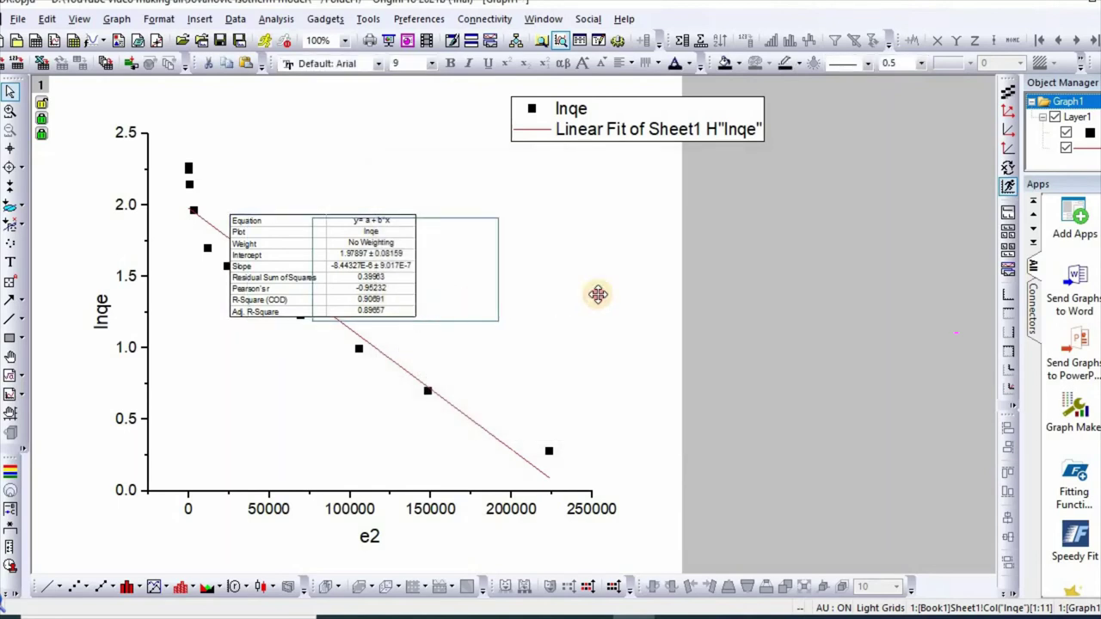
{"action": "left_click", "coordinate": [638, 349]}
{"action": "left_click_drag", "start_coordinate": [614, 316], "coordinate": [635, 371]}
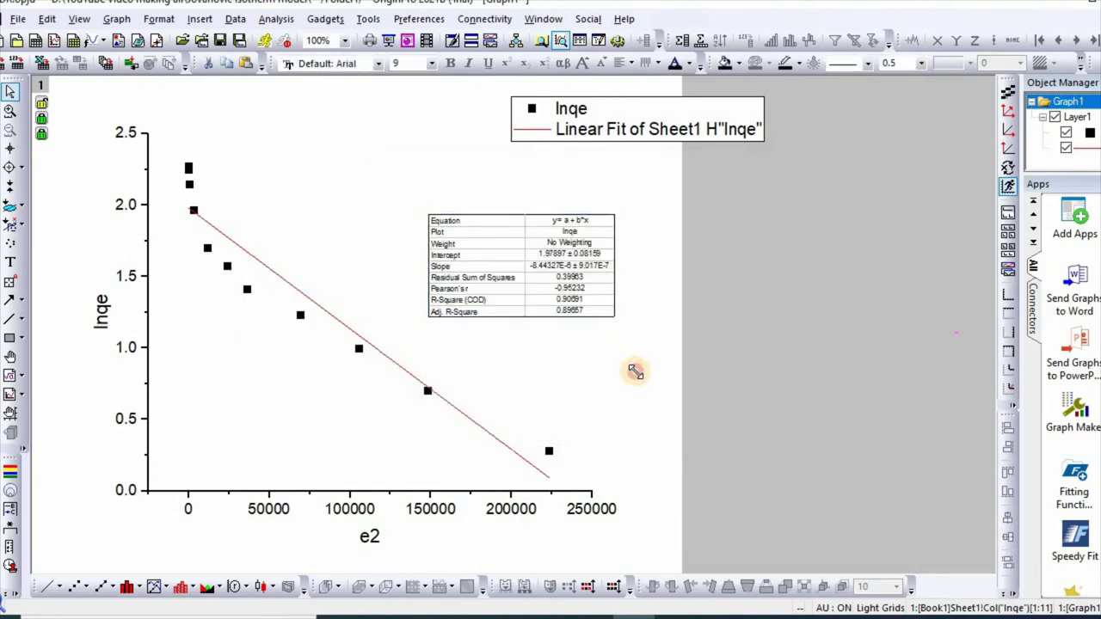